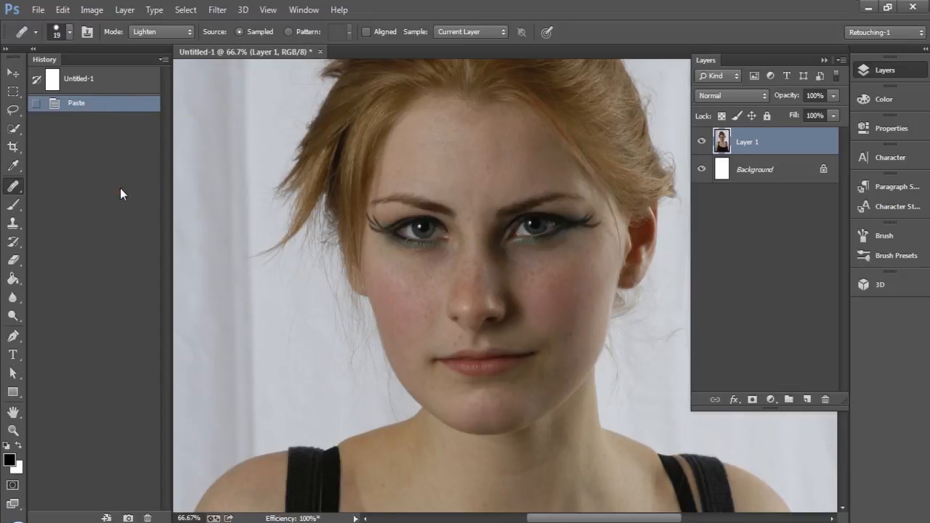
# Activate the Brush tool with a soft round brush preset at 20 px and 0% hardness
pyautogui.press('b')
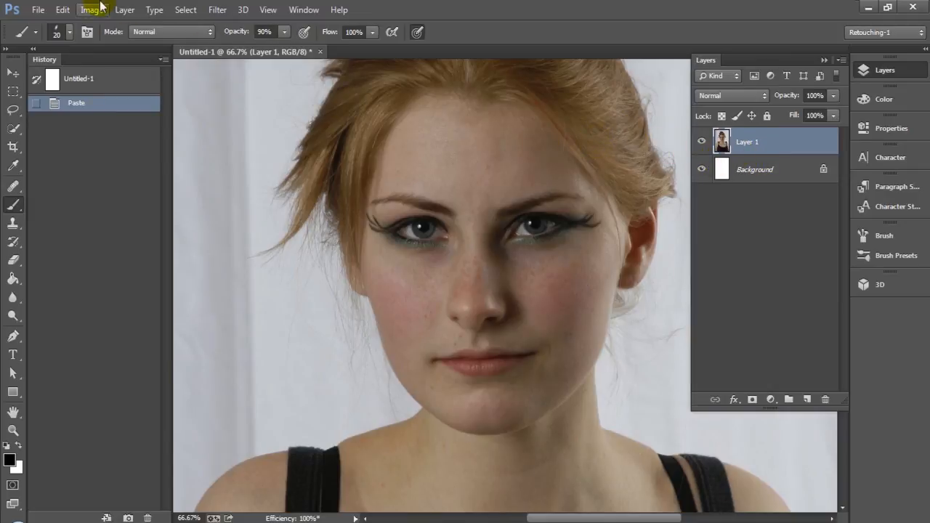
pyautogui.click(70, 32)
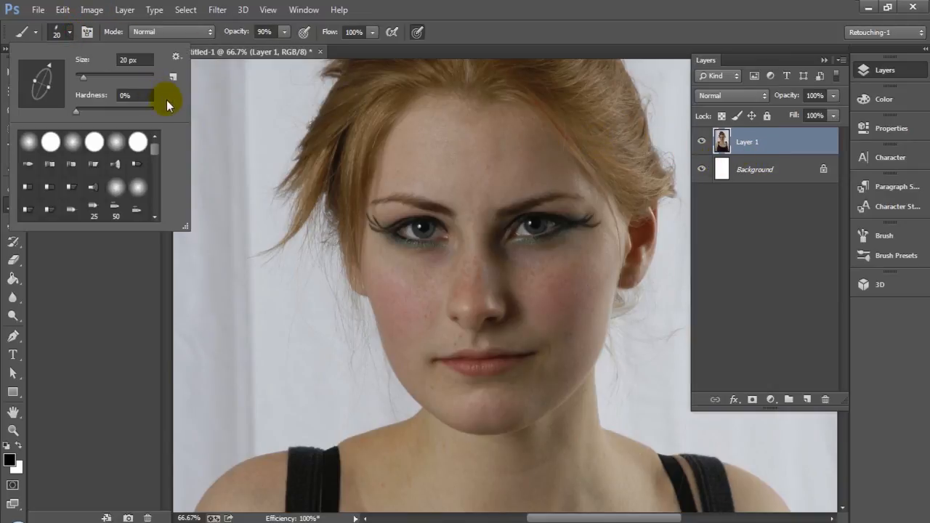
pyautogui.click(27, 141)
pyautogui.click(94, 244)
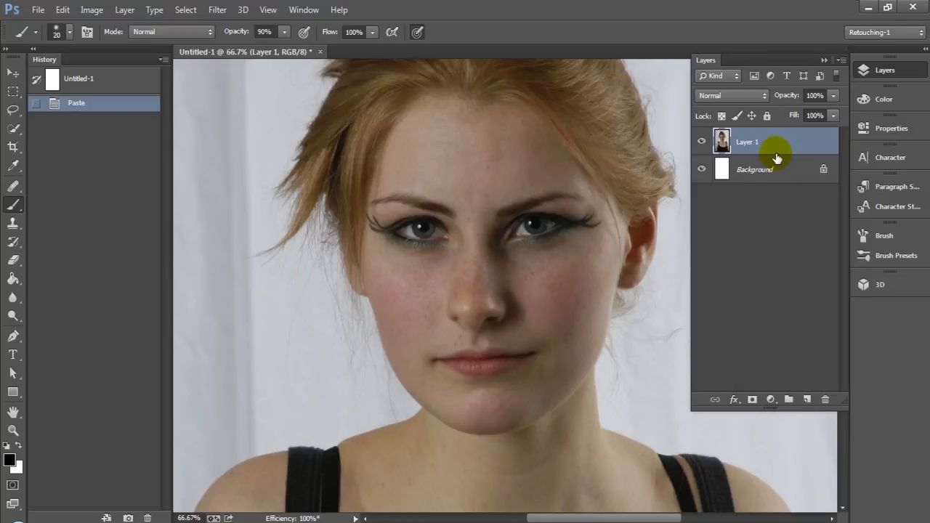
# Rename the pasted portrait layer as "base layer"
pyautogui.doubleClick(748, 141)
pyautogui.write('base layer')
pyautogui.press('Return')
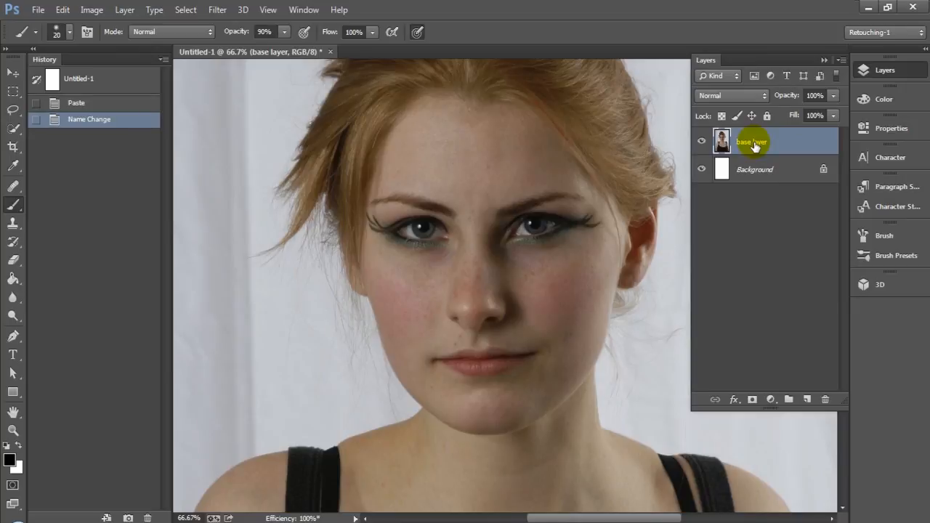
# Duplicate the base layer and name the copy "blur"
pyautogui.hotkey('ctrl', 'j')
pyautogui.doubleClick(753, 143)
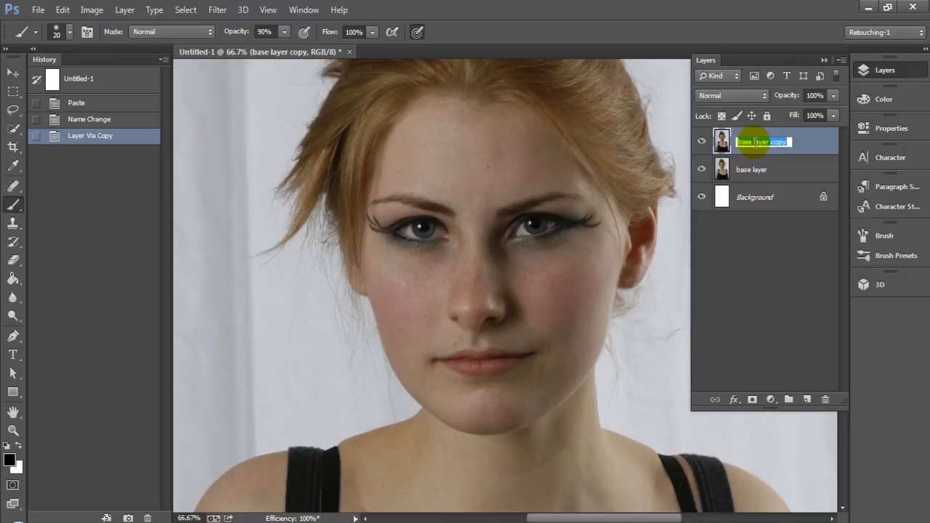
pyautogui.write('blur')
pyautogui.press('Return')
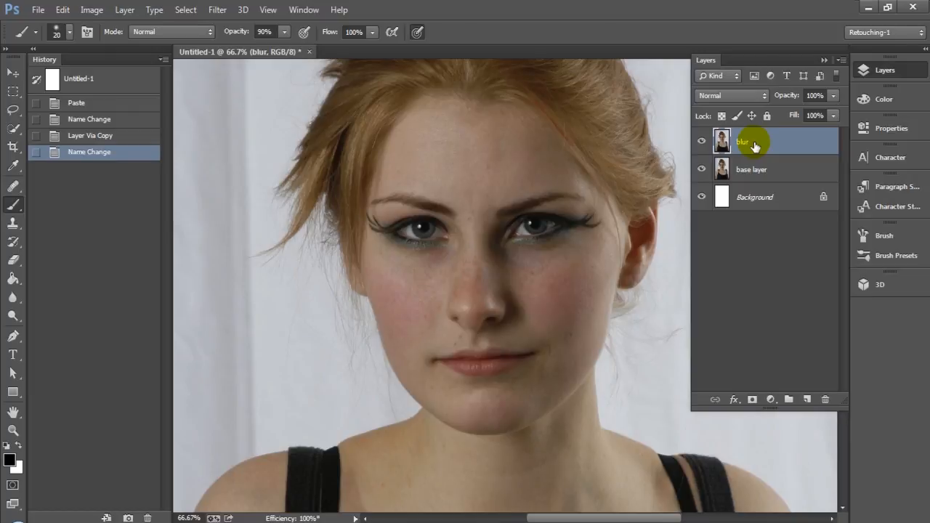
# Start a Surface Blur on the blur layer with a radius of 36 pixels and a threshold of 47 levels
pyautogui.click(217, 10)
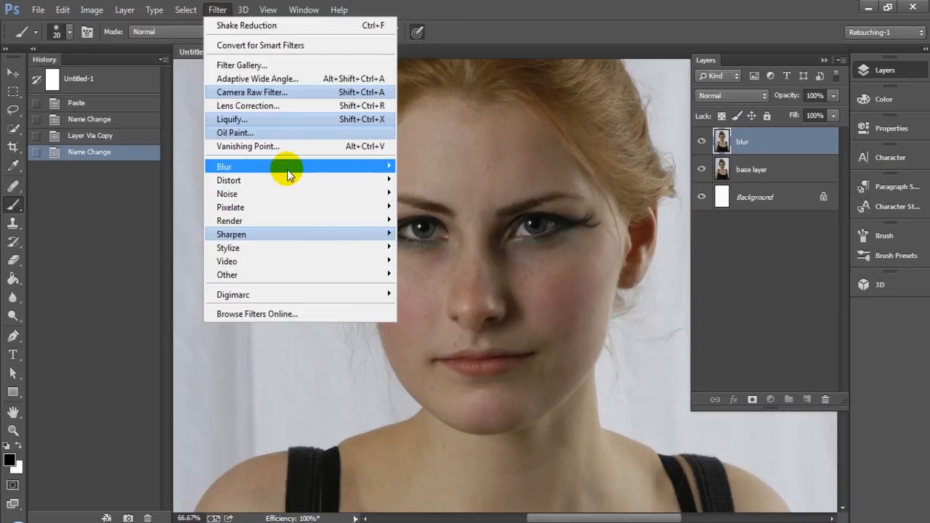
pyautogui.moveTo(290, 171)
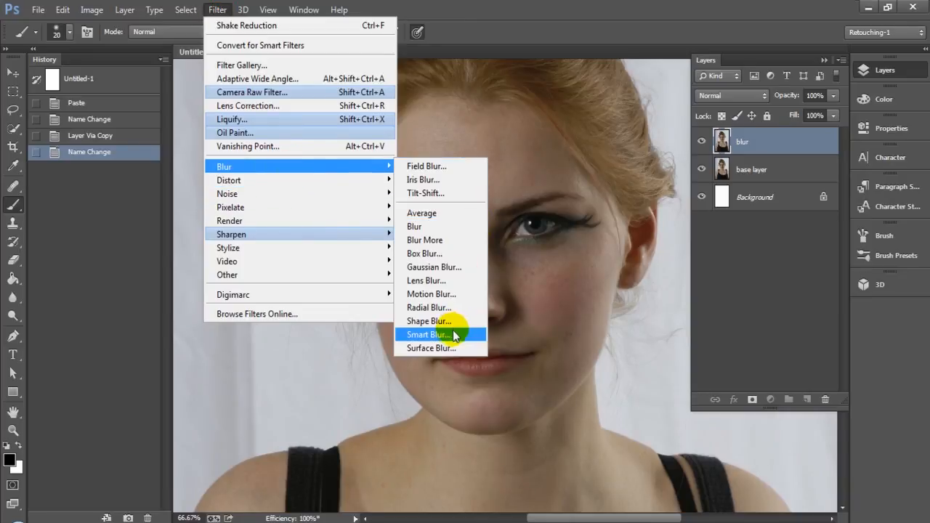
pyautogui.click(438, 348)
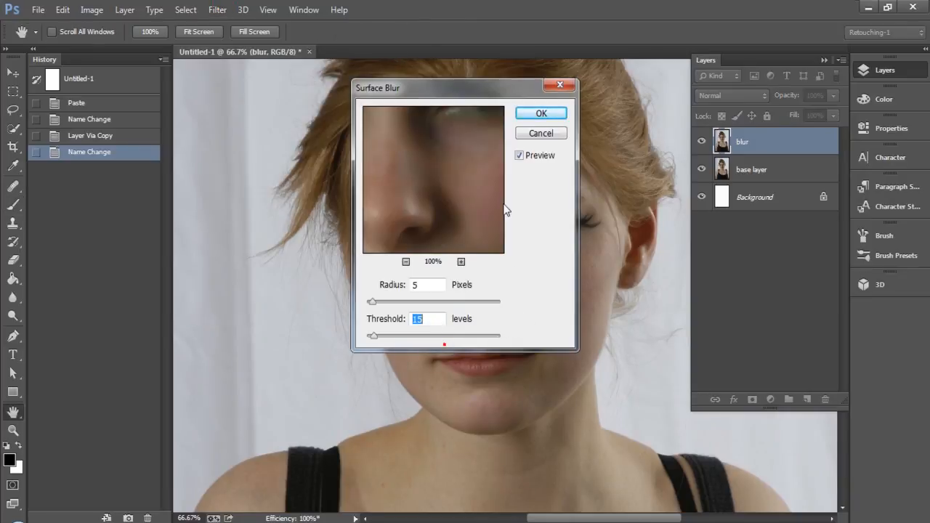
pyautogui.moveTo(473, 95); pyautogui.dragTo(747, 135)
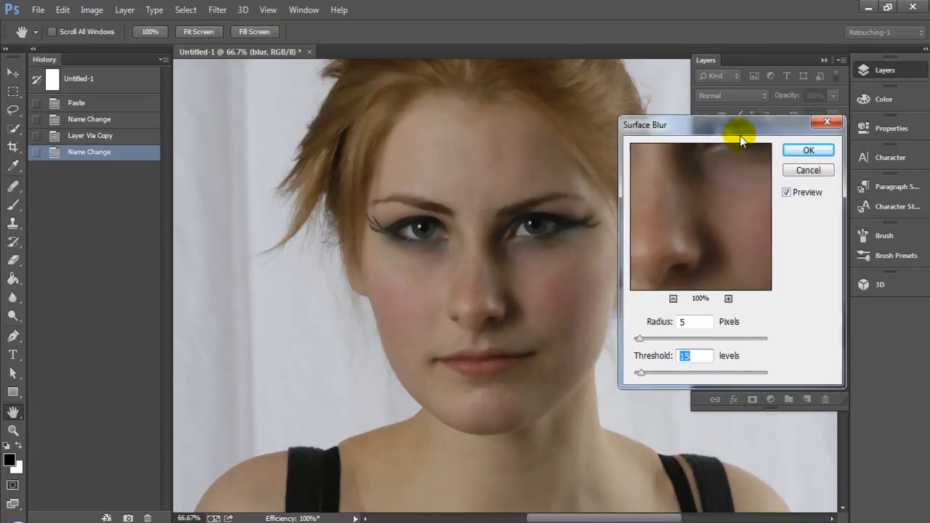
pyautogui.click(657, 338)
pyautogui.moveTo(665, 336); pyautogui.dragTo(676, 337)
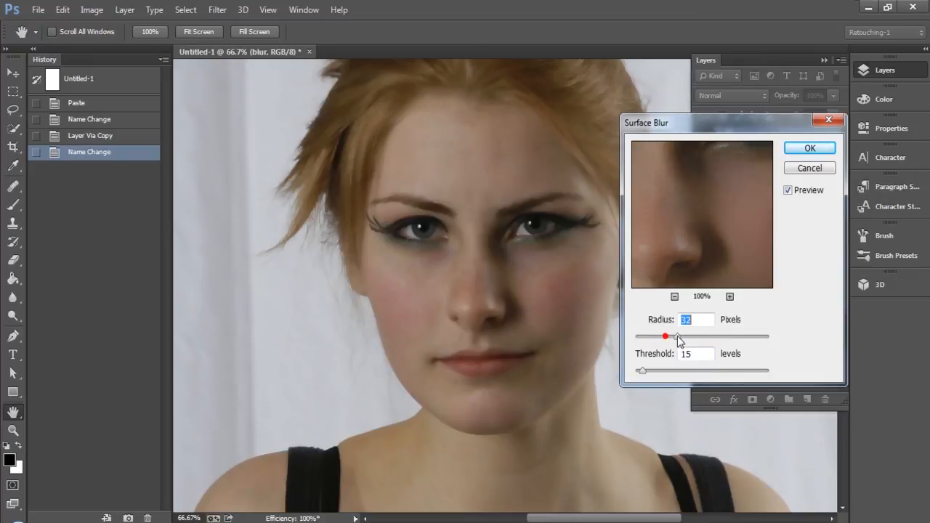
pyautogui.click(677, 339)
pyautogui.moveTo(677, 339); pyautogui.dragTo(682, 338)
pyautogui.moveTo(656, 370); pyautogui.dragTo(663, 371)
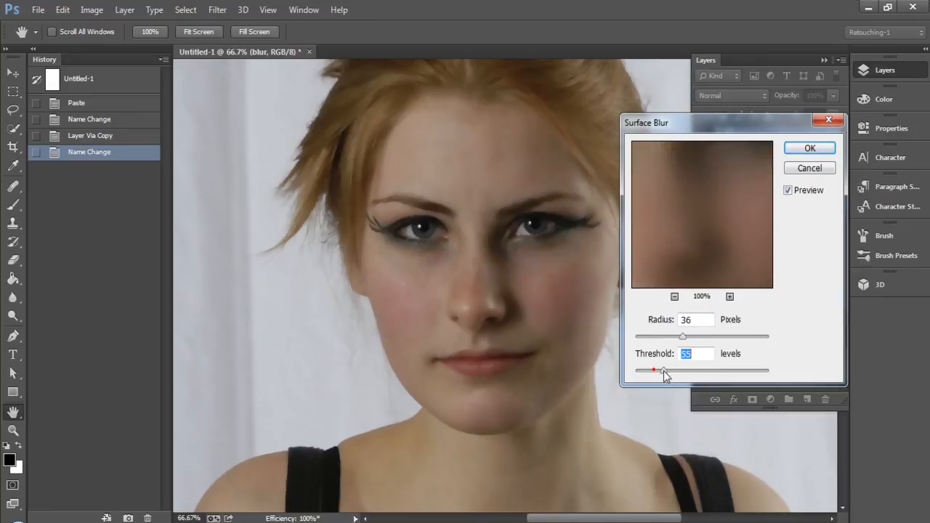
pyautogui.click(664, 372)
pyautogui.moveTo(664, 372); pyautogui.dragTo(659, 372)
# Lower the Surface Blur radius to 10 pixels while checking the face preview, and apply the filter
pyautogui.click(674, 296)
pyautogui.click(674, 296)
pyautogui.click(674, 296)
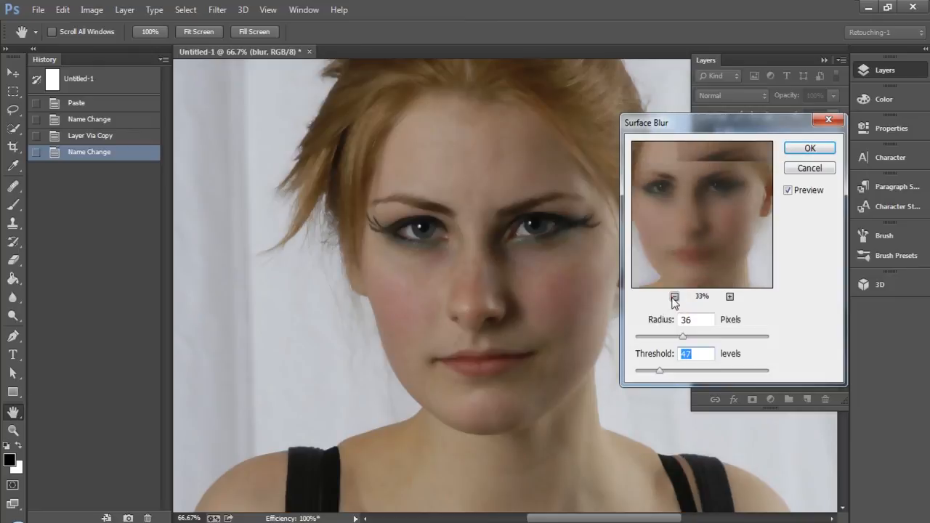
pyautogui.moveTo(676, 337); pyautogui.dragTo(669, 337)
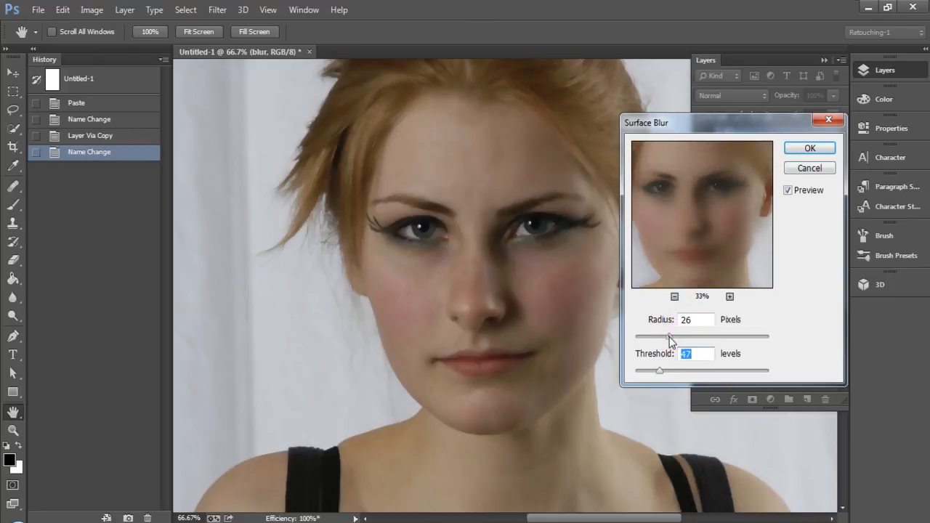
pyautogui.click(669, 337)
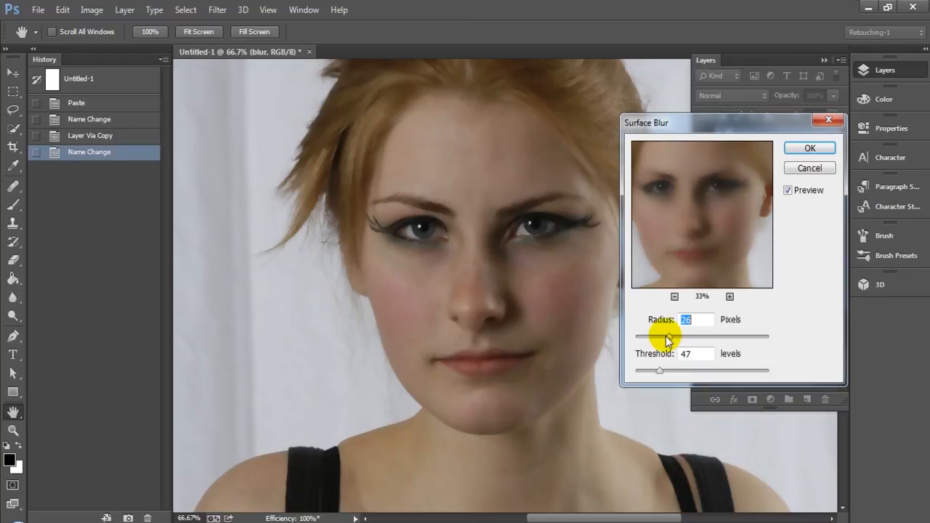
pyautogui.moveTo(669, 337); pyautogui.dragTo(652, 339)
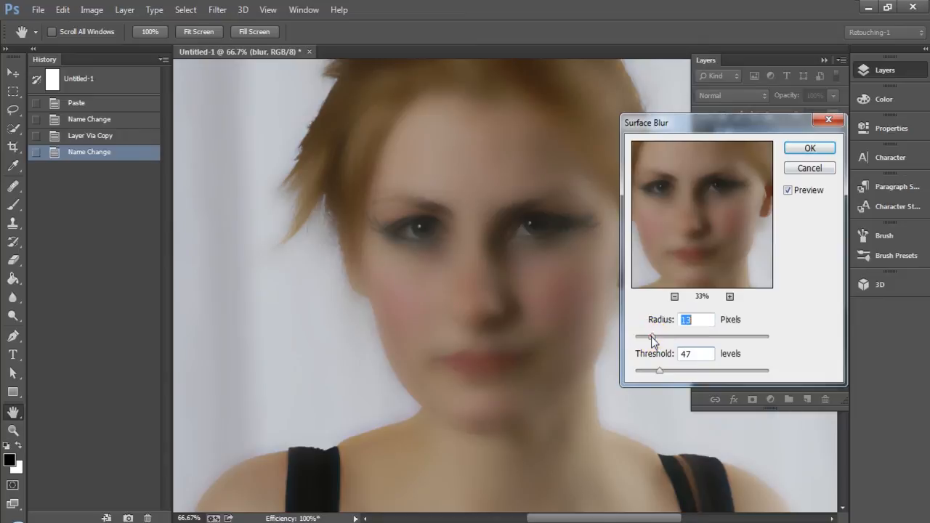
pyautogui.click(652, 339)
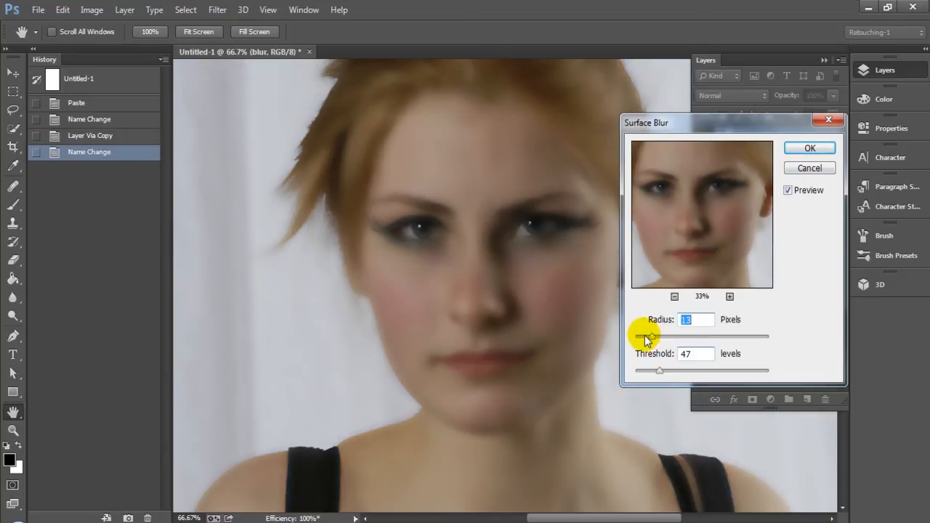
pyautogui.moveTo(646, 339); pyautogui.dragTo(644, 340)
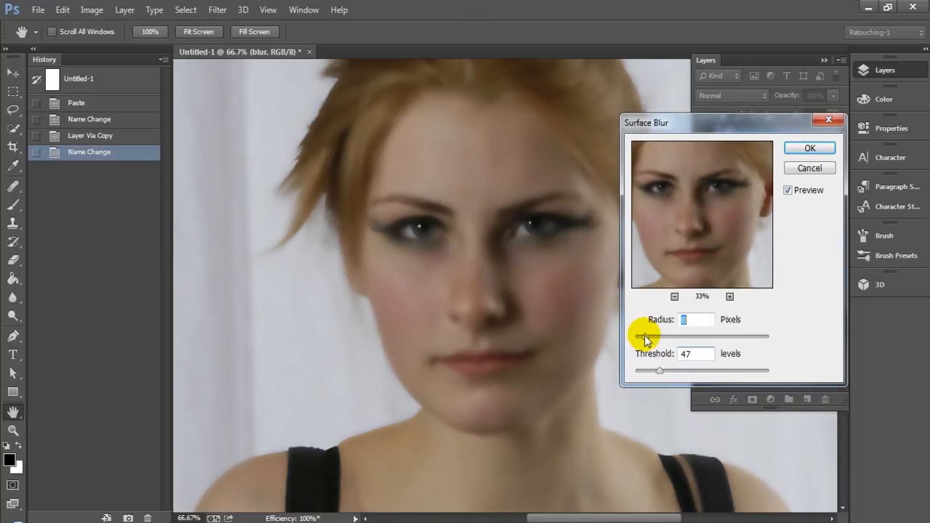
pyautogui.moveTo(644, 340); pyautogui.dragTo(649, 340)
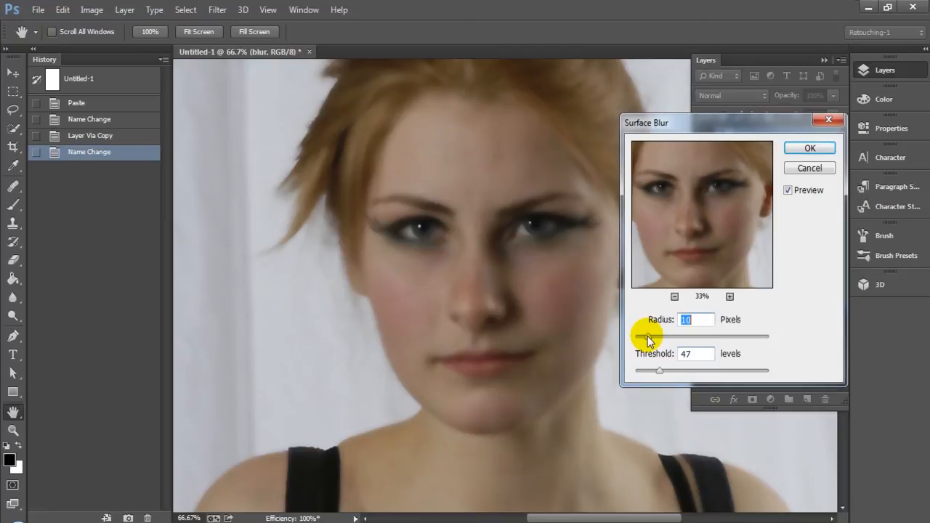
pyautogui.click(810, 149)
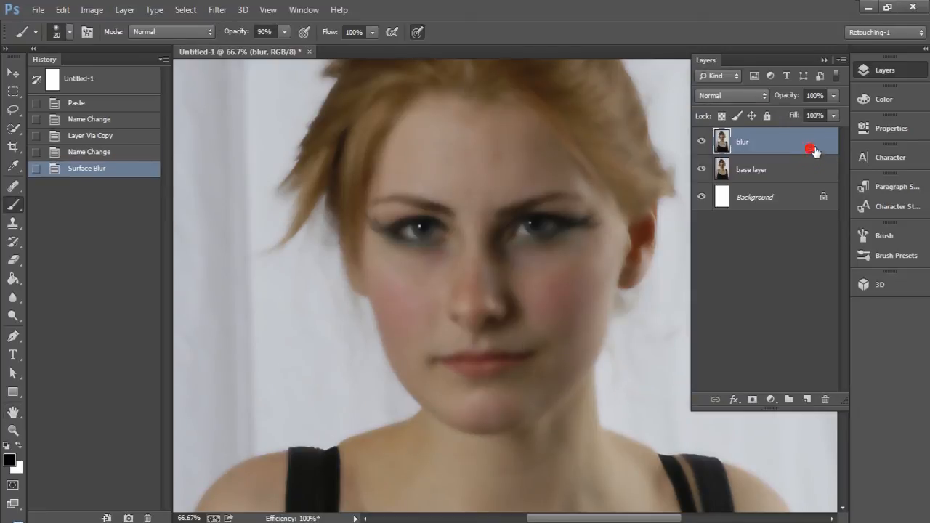
# Keep the blur layer in Normal blending, lower its opacity to 65%, and add a black layer mask that hides it
pyautogui.click(757, 96)
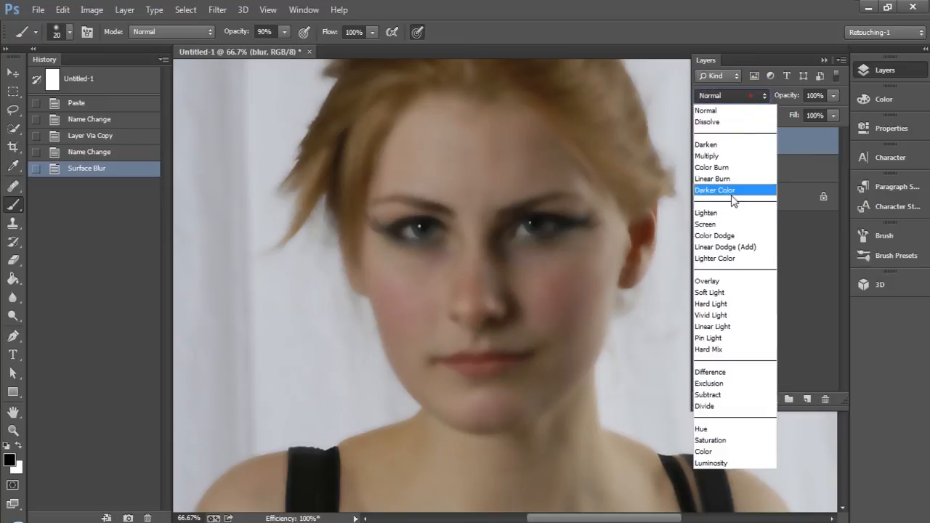
pyautogui.click(718, 290)
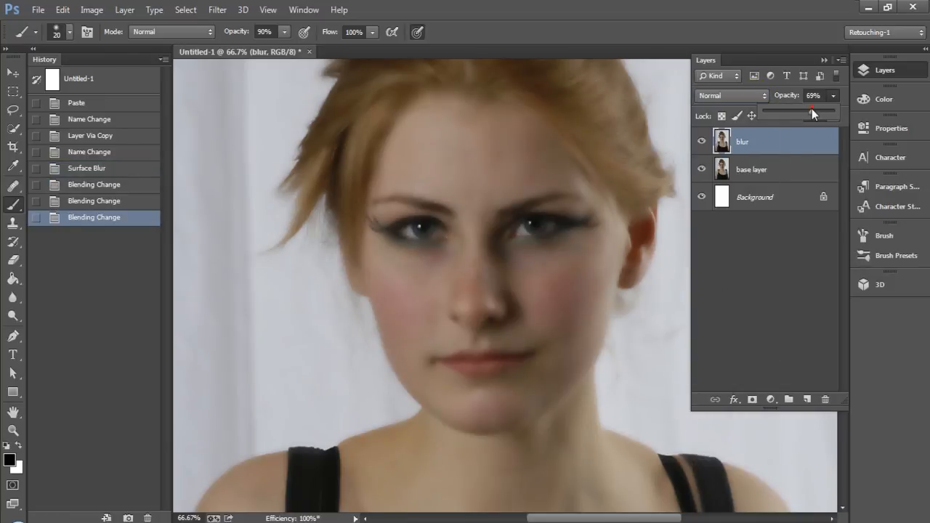
pyautogui.click(811, 108)
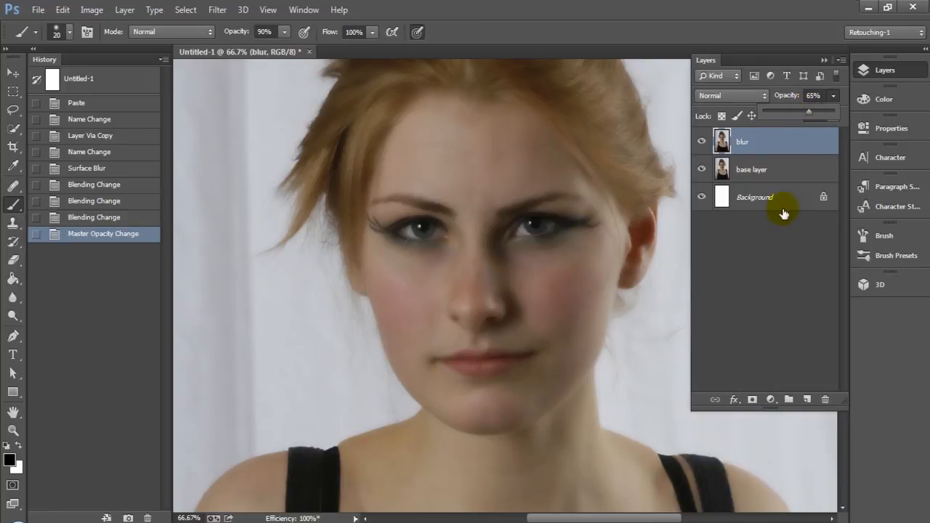
pyautogui.click(780, 230)
pyautogui.click(771, 145)
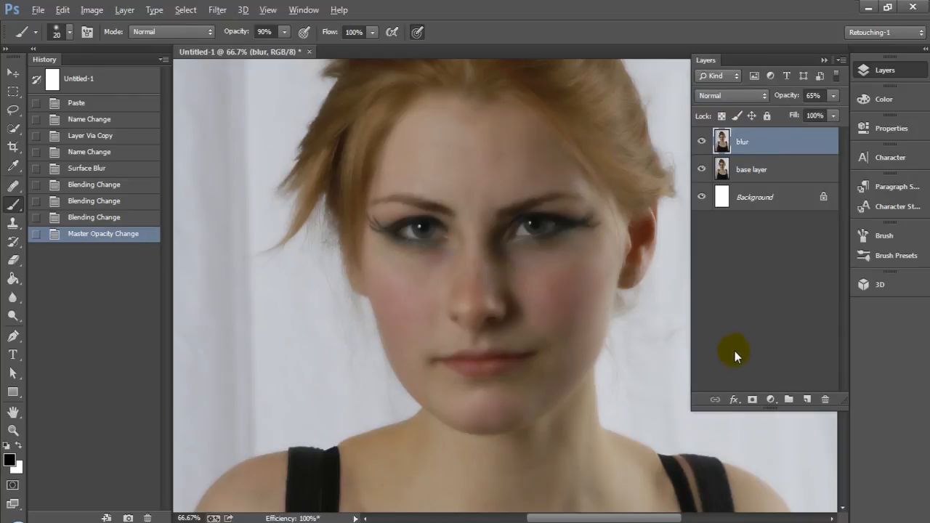
pyautogui.keyDown('alt'); pyautogui.click(753, 400); pyautogui.keyUp('alt')
# Make white the foreground color and shape the brush into a narrow slanted ellipse sized 43 px
pyautogui.press('x')
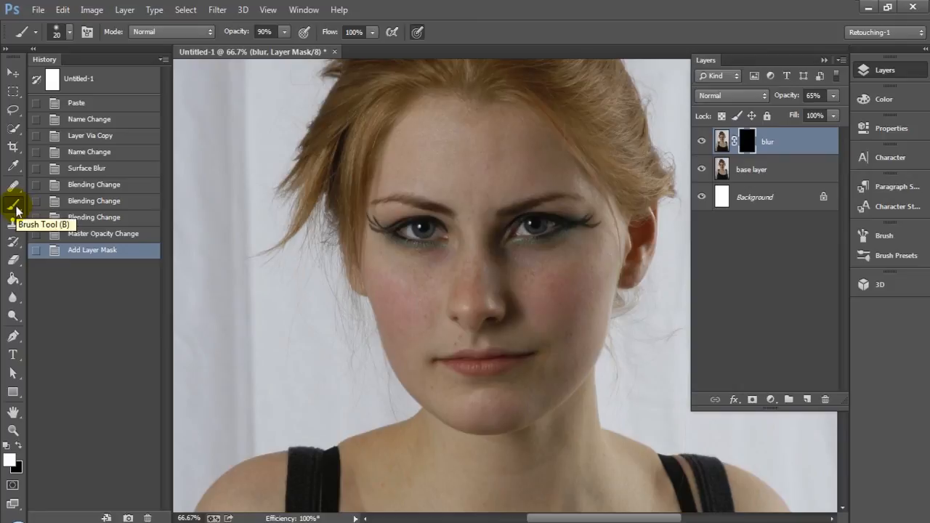
pyautogui.click(69, 33)
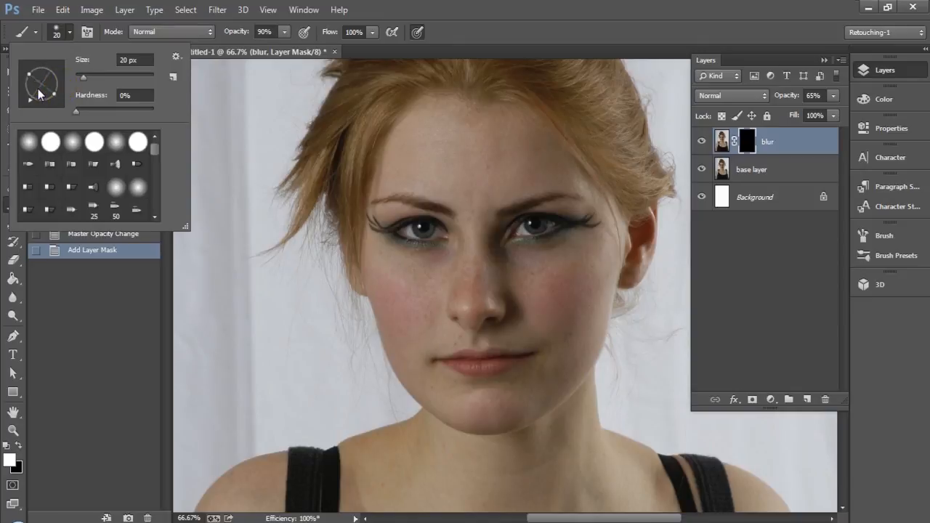
pyautogui.moveTo(53, 91); pyautogui.dragTo(43, 89)
pyautogui.moveTo(83, 75); pyautogui.dragTo(97, 74)
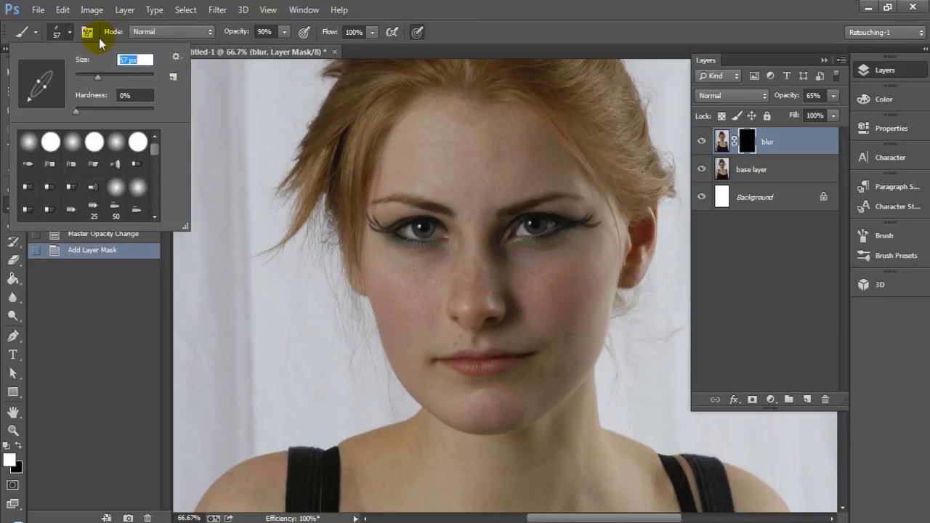
pyautogui.moveTo(94, 77); pyautogui.dragTo(92, 77)
# Save the elliptical brush as a new preset named "Retouching", with its size captured
pyautogui.click(175, 56)
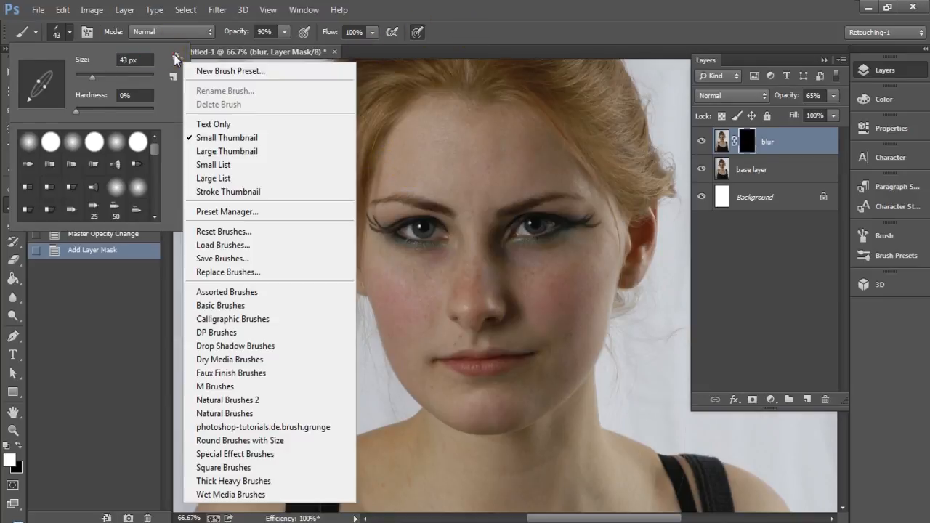
pyautogui.click(245, 70)
pyautogui.click(394, 160)
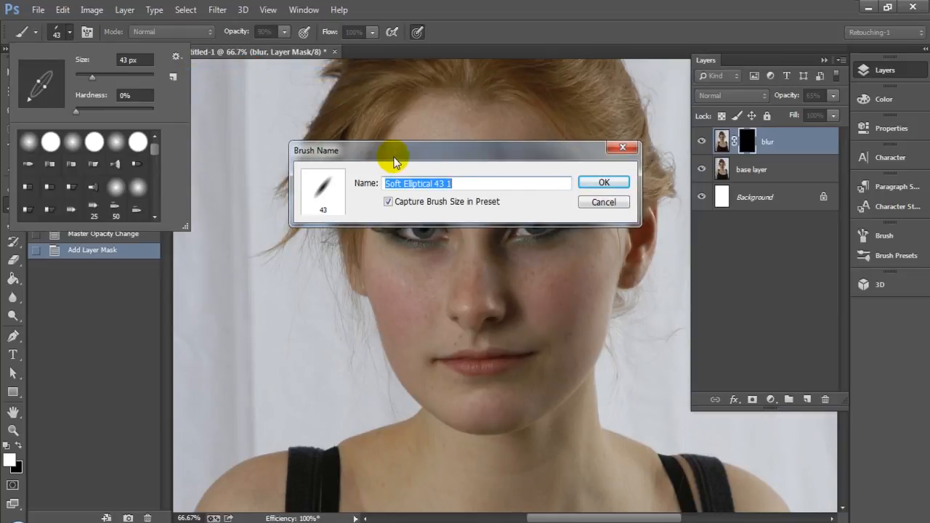
pyautogui.write('Retouching')
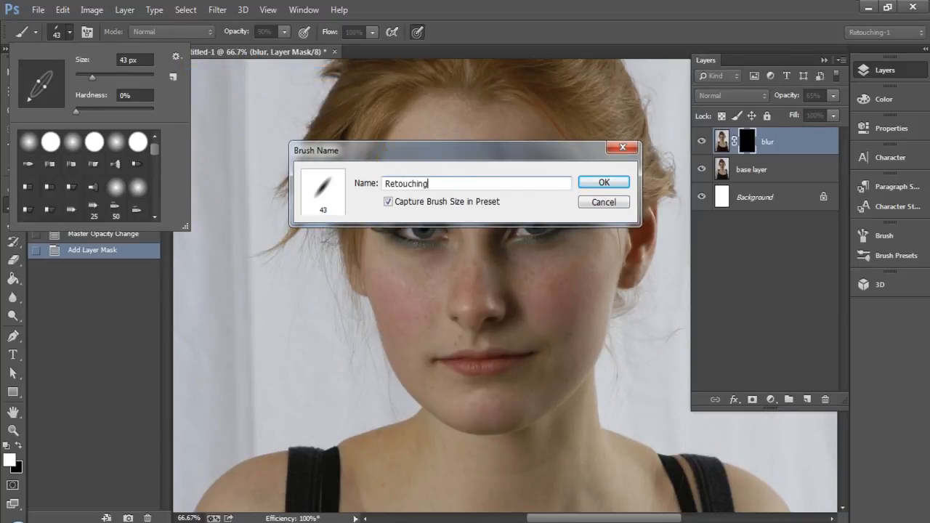
pyautogui.press('Return')
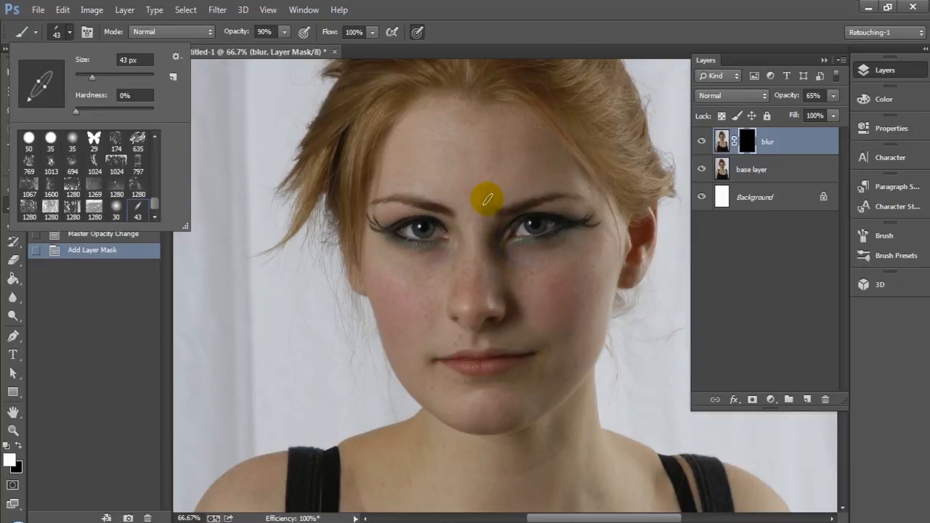
pyautogui.click(481, 26)
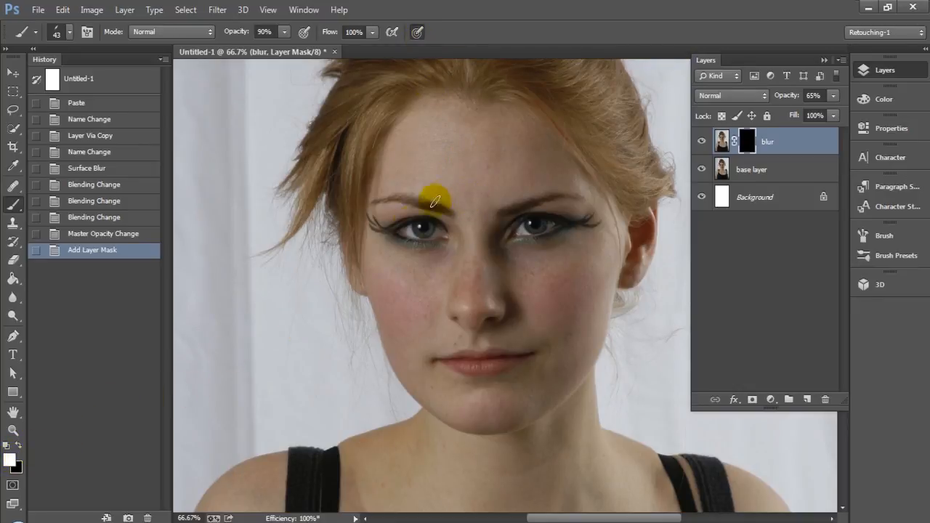
# Make the blur layer's mask active and paint white on it over the forehead to reveal the first smoothed skin
pyautogui.click(753, 144)
pyautogui.click(722, 143)
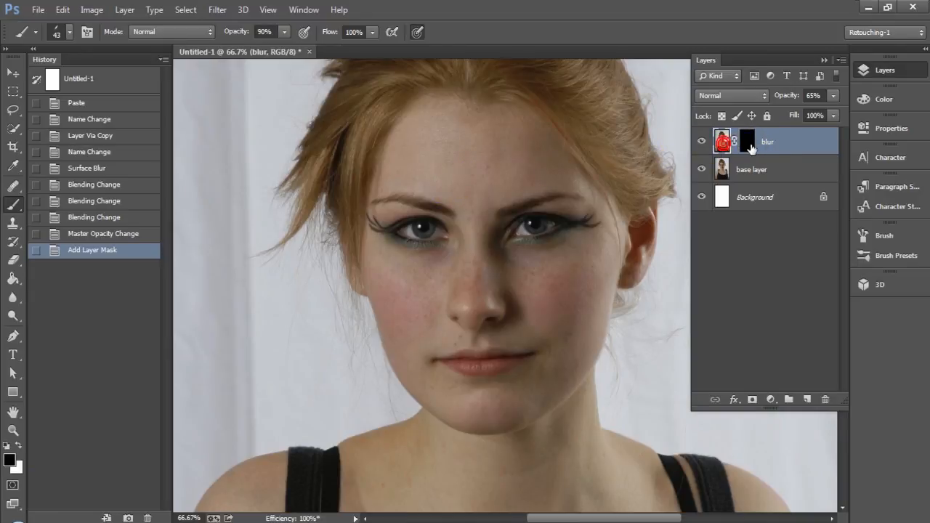
pyautogui.click(750, 144)
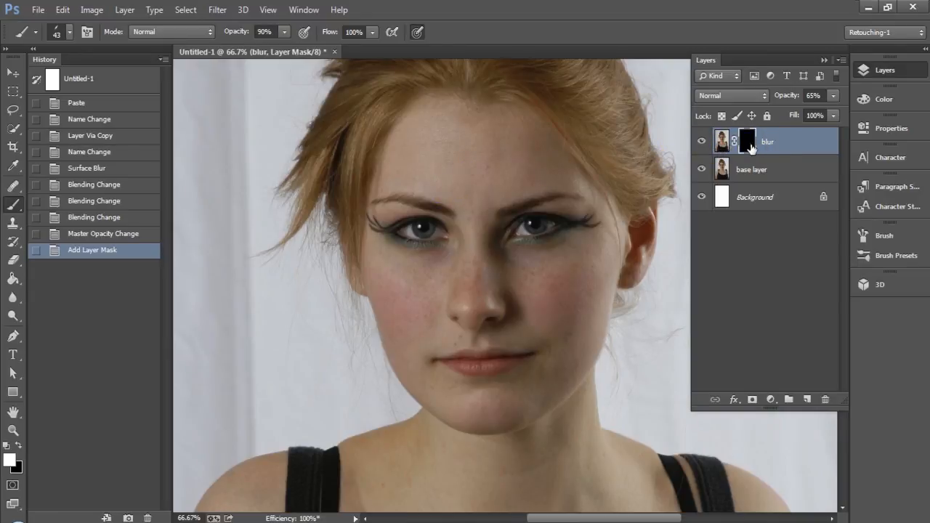
pyautogui.click(501, 154)
pyautogui.hotkey('ctrl', '1')
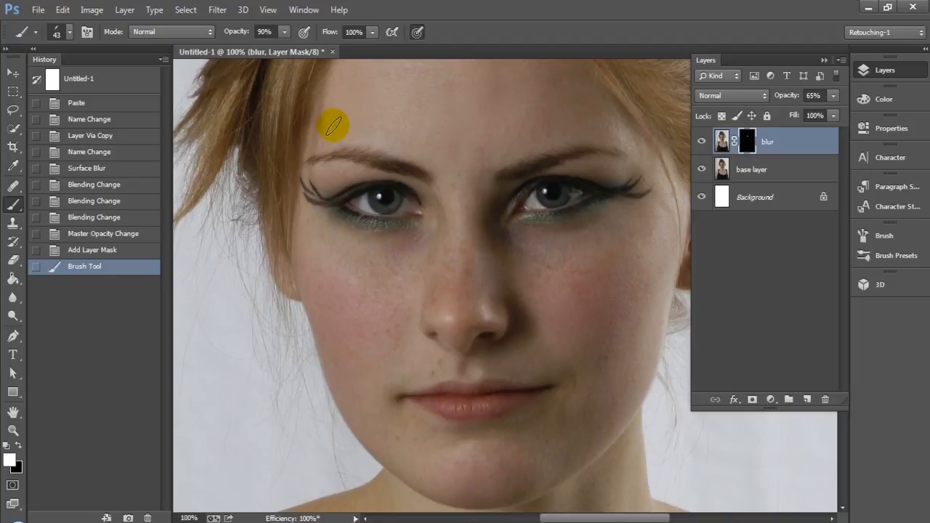
pyautogui.moveTo(388, 95); pyautogui.dragTo(365, 191)
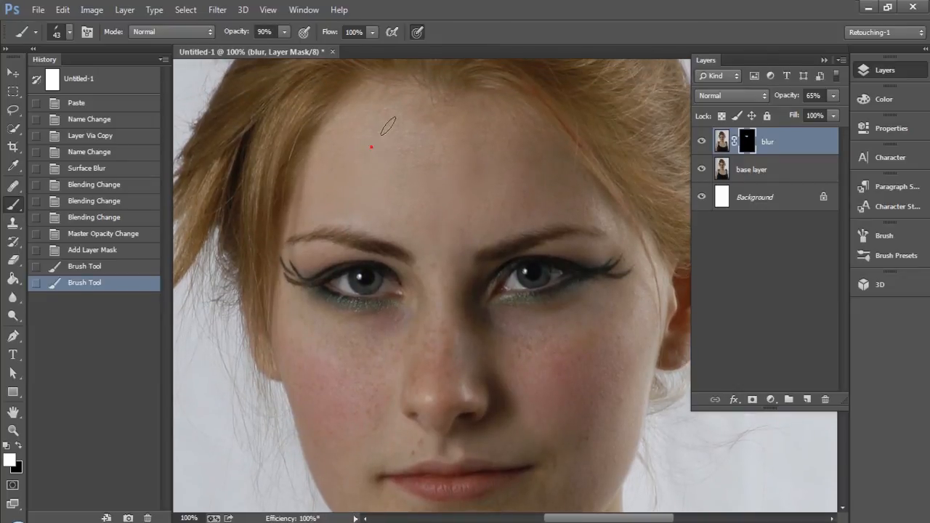
pyautogui.click(370, 147)
# Raise the blur layer's opacity to 100% and paint more of the mask white over the brighter side of the forehead
pyautogui.click(833, 95)
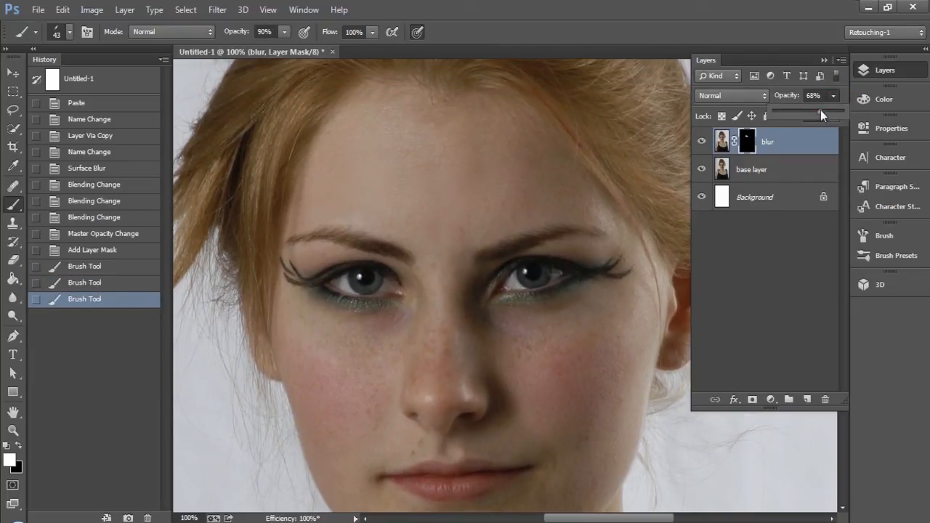
pyautogui.moveTo(848, 115); pyautogui.dragTo(848, 115)
pyautogui.click(357, 179)
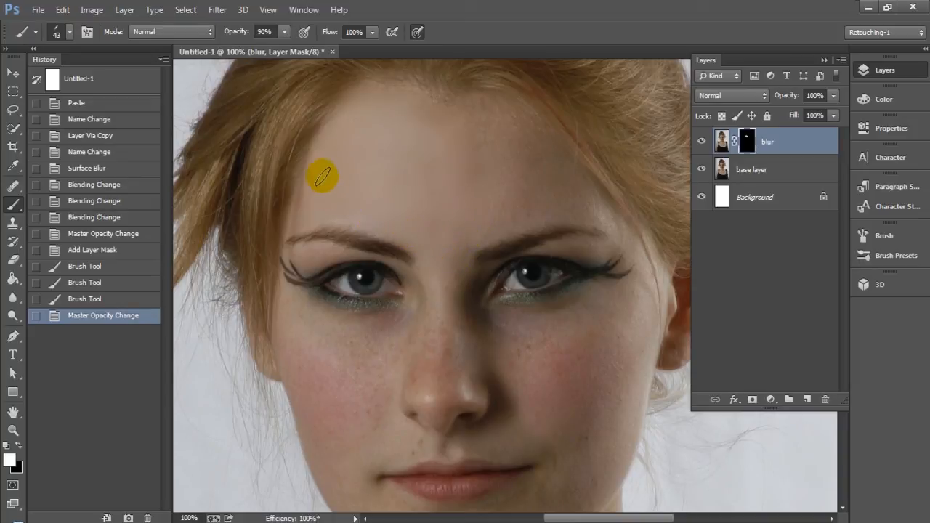
pyautogui.moveTo(310, 187)
pyautogui.mouseDown()
pyautogui.moveTo(328, 137)
pyautogui.moveTo(346, 173)
pyautogui.mouseUp()
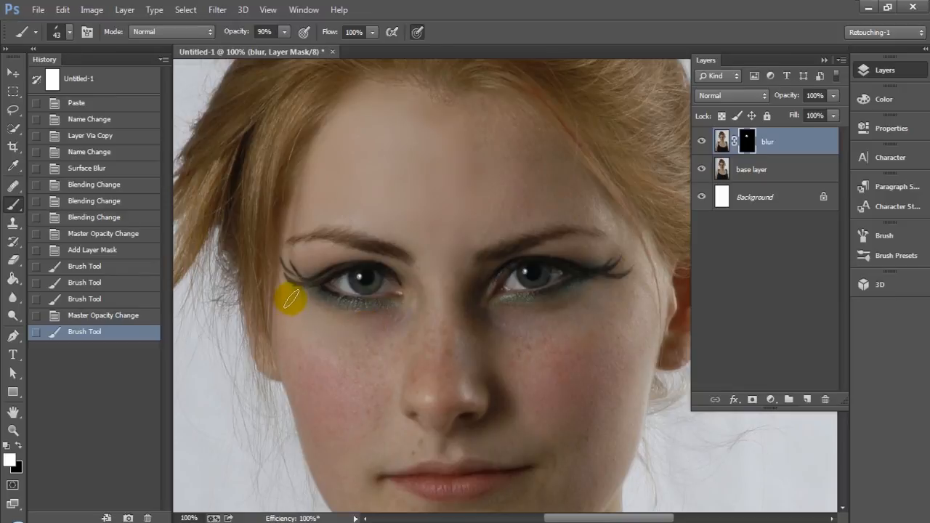
# Paint white on the mask over the brighter cheek, from beneath the eye down to the skin beside the nose
pyautogui.moveTo(287, 298)
pyautogui.mouseDown()
pyautogui.moveTo(297, 326)
pyautogui.moveTo(287, 322)
pyautogui.moveTo(287, 343)
pyautogui.moveTo(306, 367)
pyautogui.moveTo(315, 347)
pyautogui.moveTo(341, 376)
pyautogui.moveTo(328, 355)
pyautogui.moveTo(349, 357)
pyautogui.moveTo(342, 343)
pyautogui.moveTo(348, 354)
pyautogui.mouseUp()
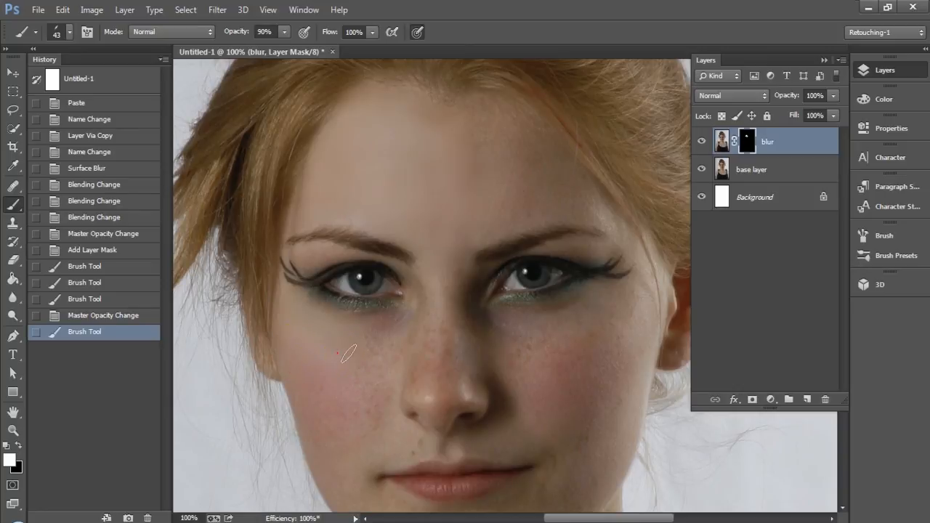
pyautogui.click(367, 352)
pyautogui.click(354, 341)
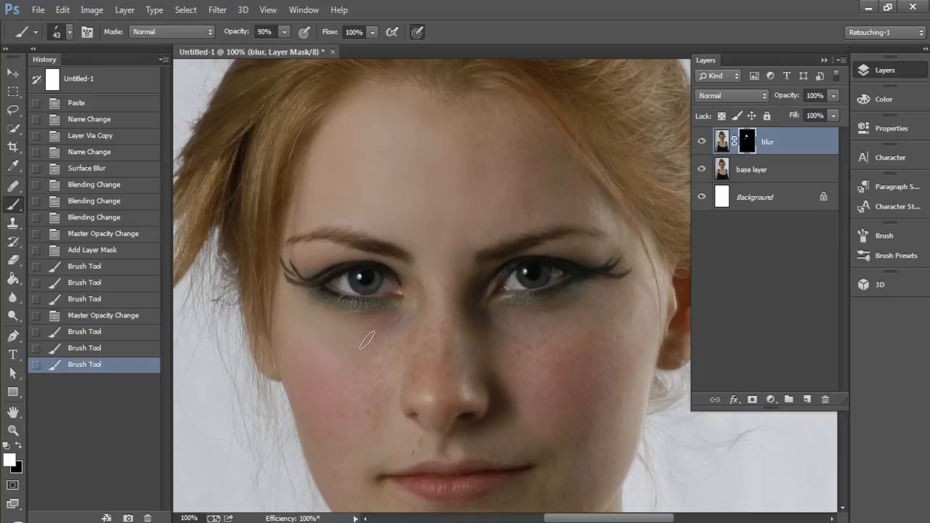
pyautogui.click(372, 337)
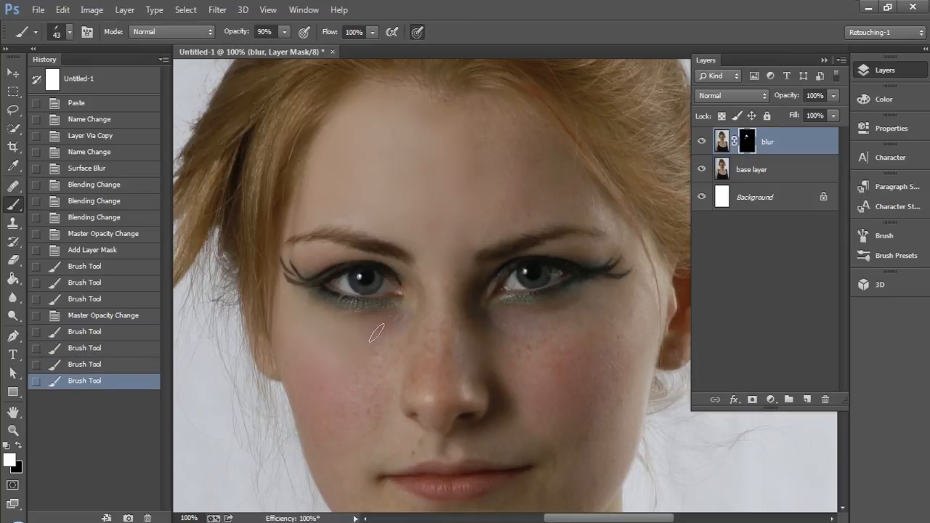
pyautogui.click(363, 339)
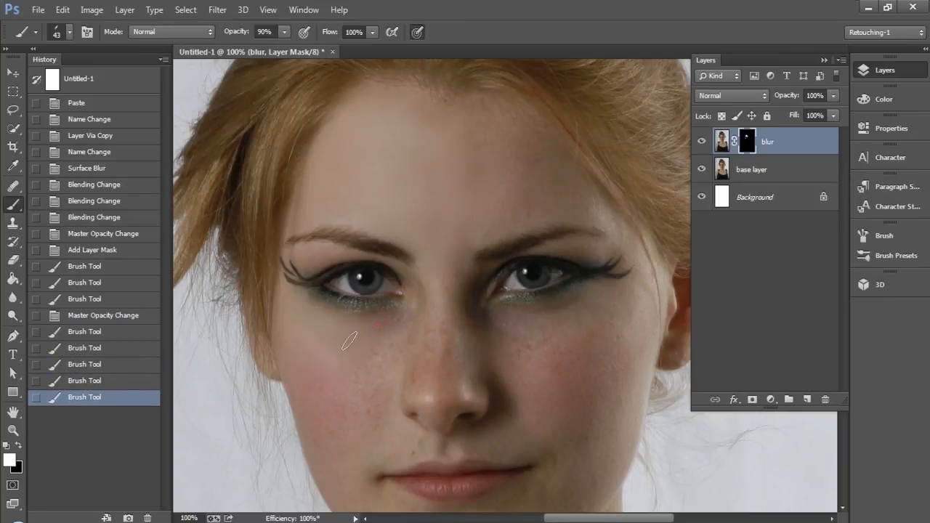
pyautogui.click(352, 339)
pyautogui.click(377, 325)
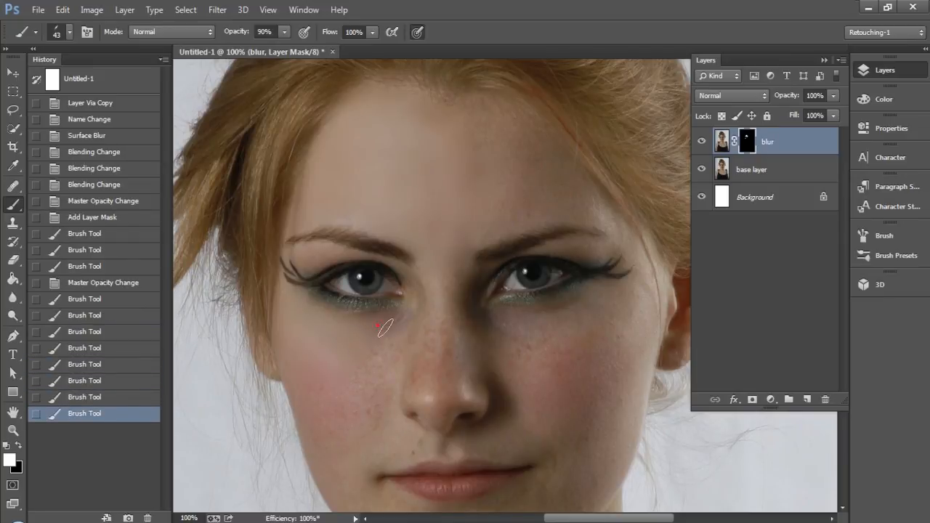
pyautogui.click(353, 378)
pyautogui.click(367, 368)
pyautogui.click(392, 351)
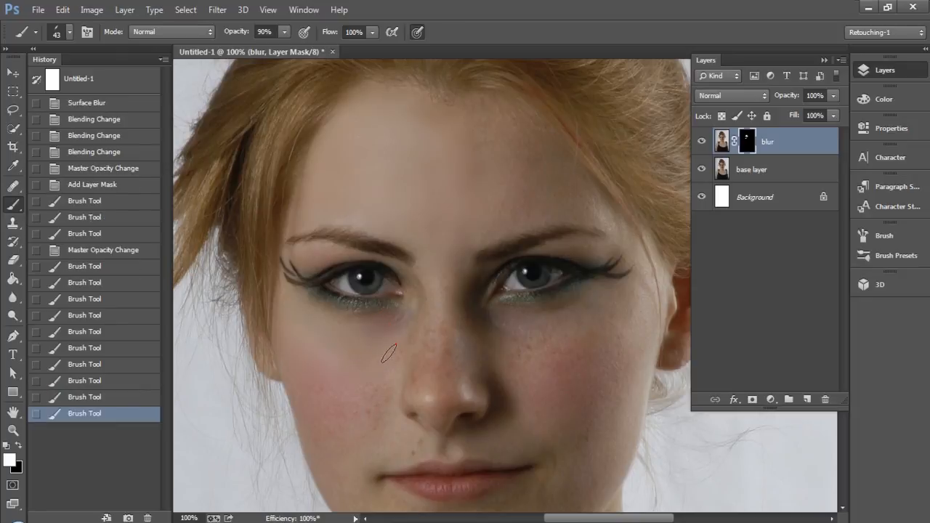
pyautogui.click(382, 366)
pyautogui.click(385, 353)
pyautogui.click(386, 340)
pyautogui.click(392, 329)
pyautogui.click(393, 324)
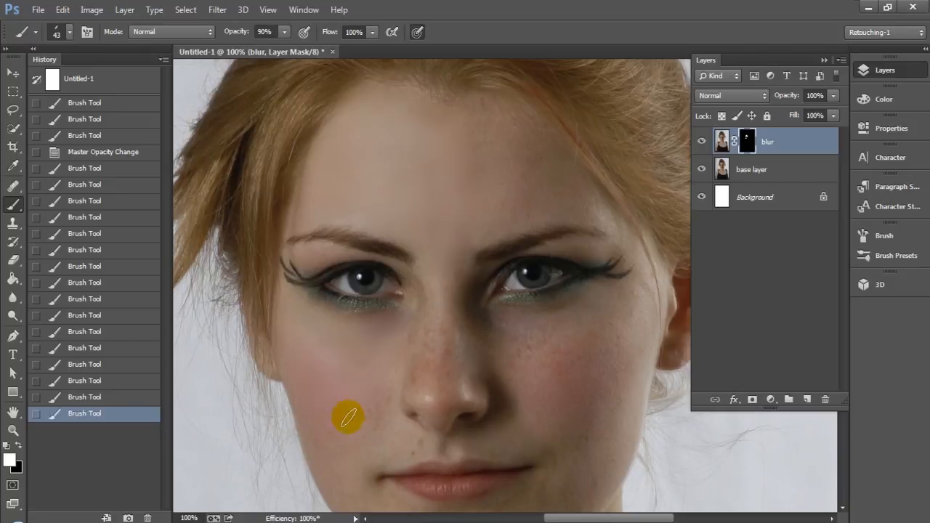
# Hide and show the blur layer to compare the face before and after smoothing
pyautogui.click(700, 143)
pyautogui.click(701, 143)
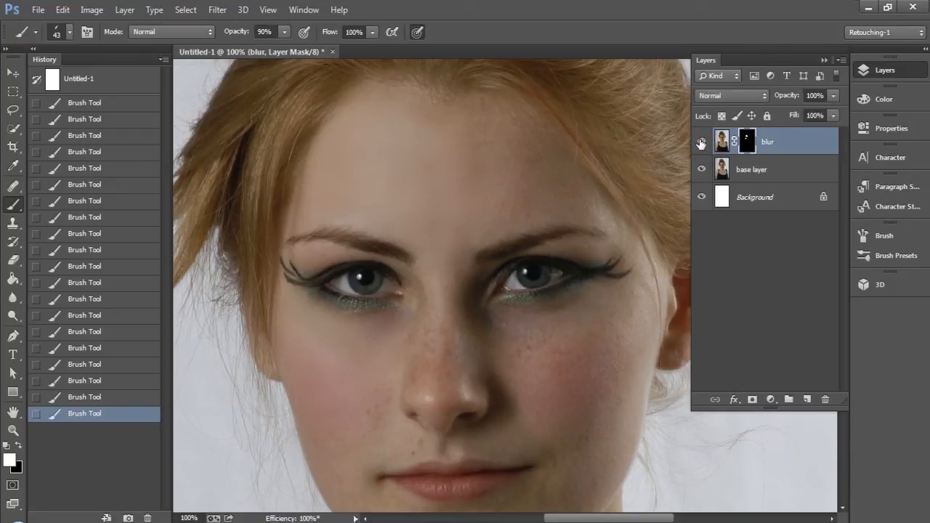
pyautogui.click(701, 144)
pyautogui.click(701, 143)
# Paint white on the mask over the rest of the brighter cheek, the jaw and the chin
pyautogui.moveTo(388, 306)
pyautogui.mouseDown()
pyautogui.moveTo(360, 366)
pyautogui.moveTo(377, 375)
pyautogui.moveTo(365, 379)
pyautogui.moveTo(364, 418)
pyautogui.moveTo(362, 407)
pyautogui.moveTo(332, 443)
pyautogui.moveTo(314, 431)
pyautogui.moveTo(322, 452)
pyautogui.moveTo(331, 427)
pyautogui.moveTo(351, 446)
pyautogui.moveTo(373, 421)
pyautogui.moveTo(372, 430)
pyautogui.moveTo(371, 410)
pyautogui.moveTo(385, 415)
pyautogui.moveTo(373, 443)
pyautogui.moveTo(394, 433)
pyautogui.moveTo(416, 446)
pyautogui.moveTo(382, 454)
pyautogui.moveTo(390, 445)
pyautogui.moveTo(362, 472)
pyautogui.moveTo(354, 451)
pyautogui.moveTo(350, 476)
pyautogui.moveTo(341, 448)
pyautogui.mouseUp()
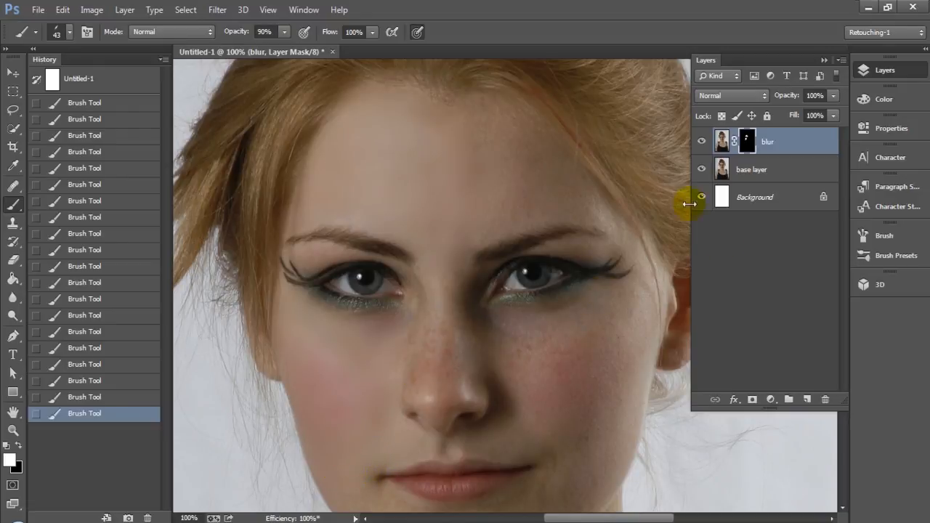
pyautogui.moveTo(416, 287)
pyautogui.mouseDown()
pyautogui.moveTo(400, 313)
pyautogui.moveTo(400, 179)
pyautogui.moveTo(393, 196)
pyautogui.mouseUp()
pyautogui.moveTo(304, 251); pyautogui.dragTo(345, 278)
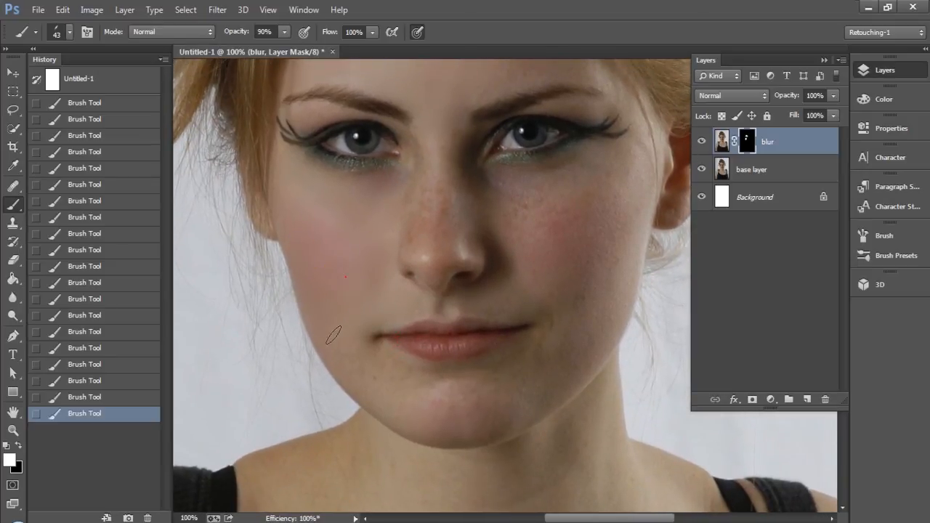
pyautogui.moveTo(341, 350)
pyautogui.mouseDown()
pyautogui.moveTo(376, 377)
pyautogui.moveTo(373, 389)
pyautogui.moveTo(359, 372)
pyautogui.moveTo(355, 380)
pyautogui.moveTo(374, 366)
pyautogui.moveTo(387, 327)
pyautogui.moveTo(376, 285)
pyautogui.moveTo(360, 320)
pyautogui.moveTo(368, 382)
pyautogui.moveTo(382, 387)
pyautogui.moveTo(368, 364)
pyautogui.moveTo(389, 382)
pyautogui.moveTo(409, 376)
pyautogui.moveTo(387, 371)
pyautogui.moveTo(420, 412)
pyautogui.moveTo(416, 404)
pyautogui.moveTo(437, 399)
pyautogui.moveTo(419, 404)
pyautogui.moveTo(434, 390)
pyautogui.moveTo(422, 397)
pyautogui.moveTo(433, 404)
pyautogui.moveTo(429, 424)
pyautogui.moveTo(393, 413)
pyautogui.moveTo(400, 424)
pyautogui.moveTo(392, 422)
pyautogui.moveTo(450, 413)
pyautogui.moveTo(452, 393)
pyautogui.moveTo(471, 404)
pyautogui.moveTo(443, 406)
pyautogui.moveTo(433, 428)
pyautogui.moveTo(449, 437)
pyautogui.moveTo(431, 437)
pyautogui.moveTo(462, 411)
pyautogui.moveTo(480, 416)
pyautogui.moveTo(461, 409)
pyautogui.moveTo(483, 416)
pyautogui.moveTo(498, 386)
pyautogui.moveTo(493, 413)
pyautogui.mouseUp()
# Reduce the brush size to 25 px and paint the mask white over the shadowed cheek, the upper lip and the nose
pyautogui.press('[')
pyautogui.press('[')
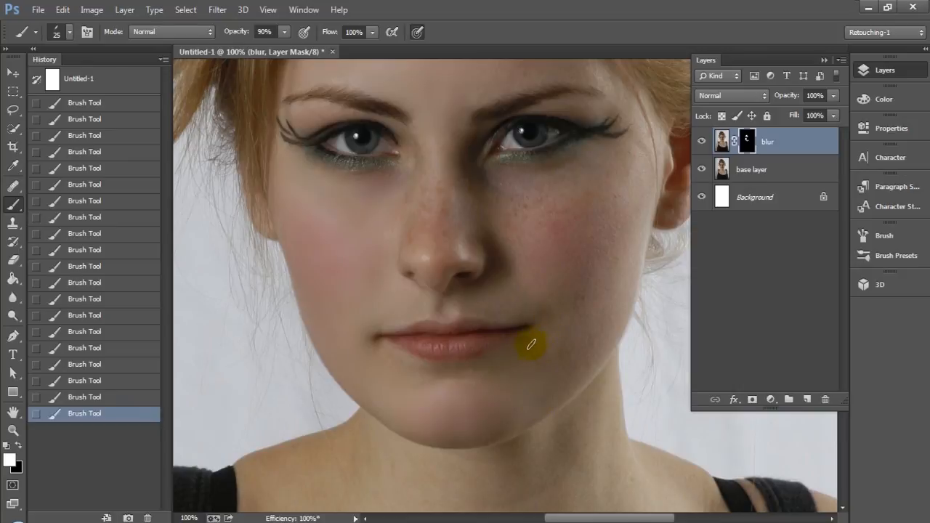
pyautogui.moveTo(561, 359)
pyautogui.mouseDown()
pyautogui.moveTo(567, 382)
pyautogui.moveTo(573, 314)
pyautogui.moveTo(567, 332)
pyautogui.moveTo(605, 320)
pyautogui.moveTo(603, 278)
pyautogui.moveTo(623, 276)
pyautogui.moveTo(617, 289)
pyautogui.moveTo(567, 294)
pyautogui.mouseUp()
pyautogui.moveTo(583, 247)
pyautogui.mouseDown()
pyautogui.moveTo(617, 233)
pyautogui.moveTo(539, 272)
pyautogui.moveTo(531, 253)
pyautogui.moveTo(578, 200)
pyautogui.moveTo(633, 251)
pyautogui.moveTo(603, 168)
pyautogui.moveTo(550, 222)
pyautogui.moveTo(504, 233)
pyautogui.moveTo(623, 189)
pyautogui.moveTo(629, 152)
pyautogui.moveTo(623, 235)
pyautogui.moveTo(555, 198)
pyautogui.mouseUp()
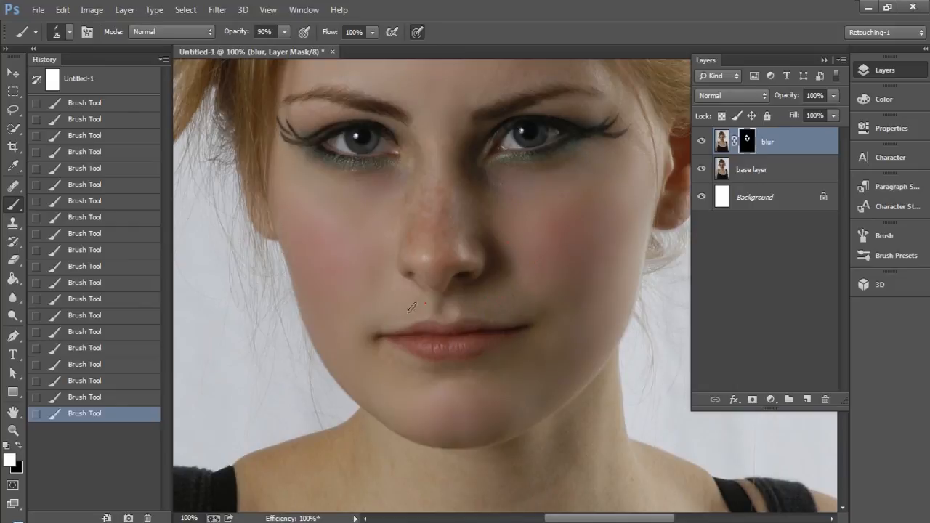
pyautogui.moveTo(439, 234)
pyautogui.mouseDown()
pyautogui.moveTo(431, 224)
pyautogui.moveTo(441, 200)
pyautogui.mouseUp()
# Switch to black at 60% brush opacity and paint on the mask around the eyebrow on the shadowed side of the face
pyautogui.press('x')
pyautogui.press('6')
pyautogui.moveTo(574, 118)
pyautogui.mouseDown()
pyautogui.moveTo(538, 107)
pyautogui.moveTo(595, 77)
pyautogui.mouseUp()
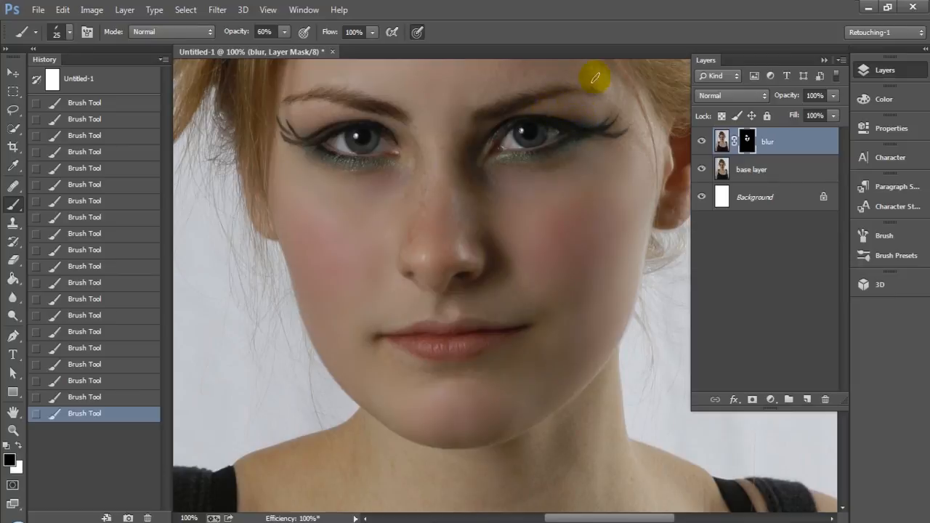
# Return to white and paint the mask around the eyes, along the nose and over the shadowed side of the forehead
pyautogui.press('x')
pyautogui.moveTo(341, 113); pyautogui.dragTo(309, 116)
pyautogui.moveTo(573, 147); pyautogui.dragTo(564, 266)
pyautogui.click(471, 195)
pyautogui.moveTo(481, 207)
pyautogui.mouseDown()
pyautogui.moveTo(436, 234)
pyautogui.moveTo(433, 275)
pyautogui.moveTo(404, 362)
pyautogui.mouseUp()
pyautogui.moveTo(544, 149)
pyautogui.mouseDown()
pyautogui.moveTo(465, 86)
pyautogui.moveTo(499, 128)
pyautogui.moveTo(491, 144)
pyautogui.moveTo(511, 137)
pyautogui.moveTo(499, 107)
pyautogui.moveTo(468, 82)
pyautogui.moveTo(553, 159)
pyautogui.moveTo(510, 100)
pyautogui.moveTo(497, 98)
pyautogui.moveTo(497, 120)
pyautogui.moveTo(514, 139)
pyautogui.moveTo(527, 185)
pyautogui.moveTo(583, 226)
pyautogui.moveTo(590, 195)
pyautogui.moveTo(598, 206)
pyautogui.moveTo(590, 180)
pyautogui.moveTo(578, 169)
pyautogui.moveTo(573, 176)
pyautogui.moveTo(571, 158)
pyautogui.moveTo(572, 180)
pyautogui.moveTo(545, 159)
pyautogui.mouseUp()
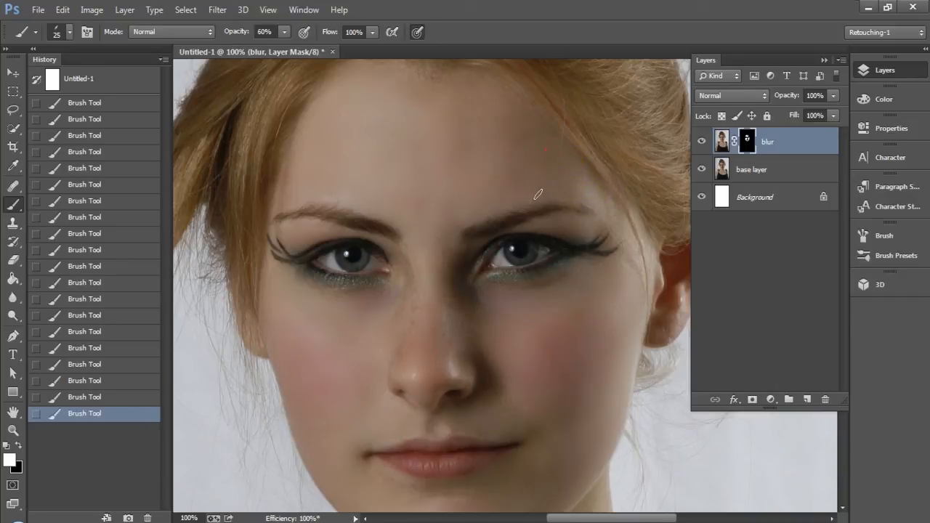
pyautogui.moveTo(531, 122)
pyautogui.mouseDown()
pyautogui.moveTo(490, 114)
pyautogui.moveTo(533, 133)
pyautogui.mouseUp()
pyautogui.moveTo(572, 242)
pyautogui.mouseDown()
pyautogui.moveTo(592, 254)
pyautogui.moveTo(537, 251)
pyautogui.moveTo(575, 145)
pyautogui.moveTo(603, 307)
pyautogui.moveTo(615, 264)
pyautogui.moveTo(602, 197)
pyautogui.moveTo(594, 202)
pyautogui.mouseUp()
pyautogui.moveTo(538, 332); pyautogui.dragTo(530, 350)
pyautogui.scroll(-1, 548, 282)
pyautogui.click(484, 184)
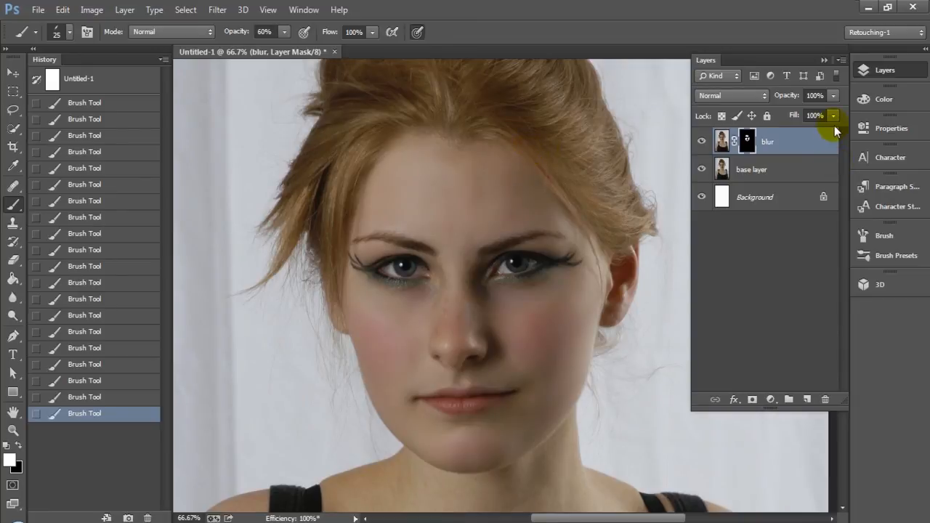
# Fine-tune the blur layer's opacity from 65% up to 72%, hiding and showing the layer to compare the skin
pyautogui.click(833, 100)
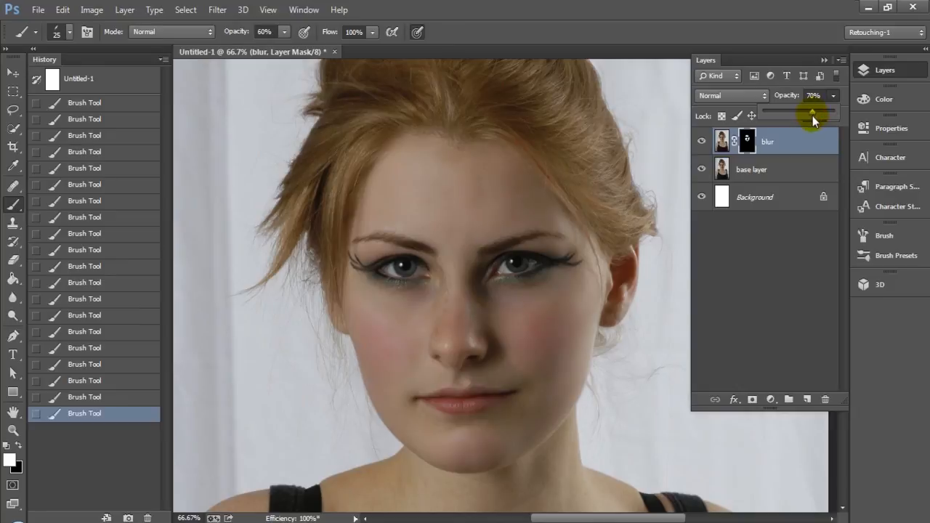
pyautogui.moveTo(812, 116); pyautogui.dragTo(812, 114)
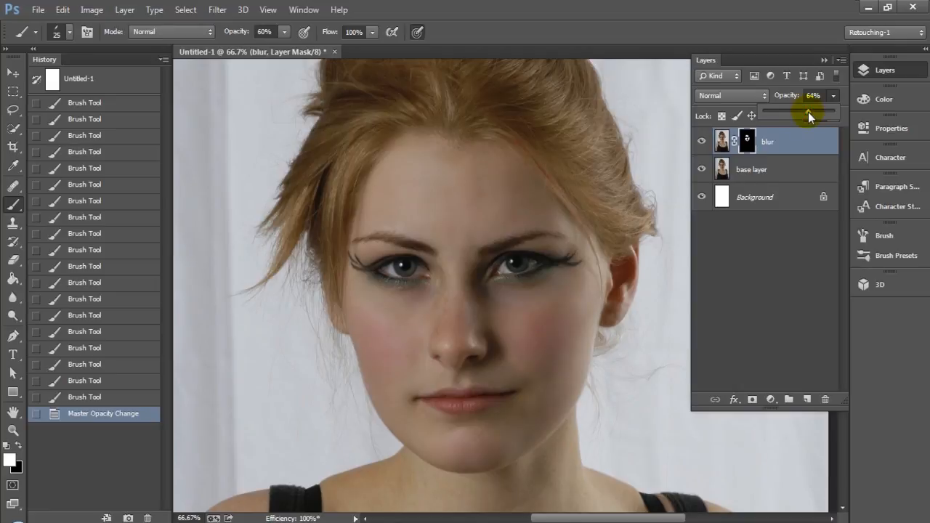
pyautogui.click(702, 143)
pyautogui.click(702, 143)
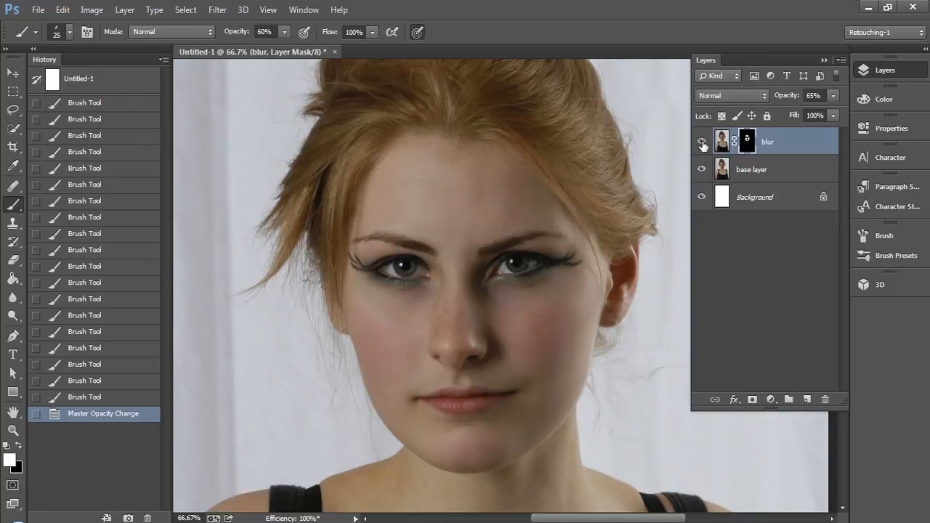
pyautogui.click(833, 95)
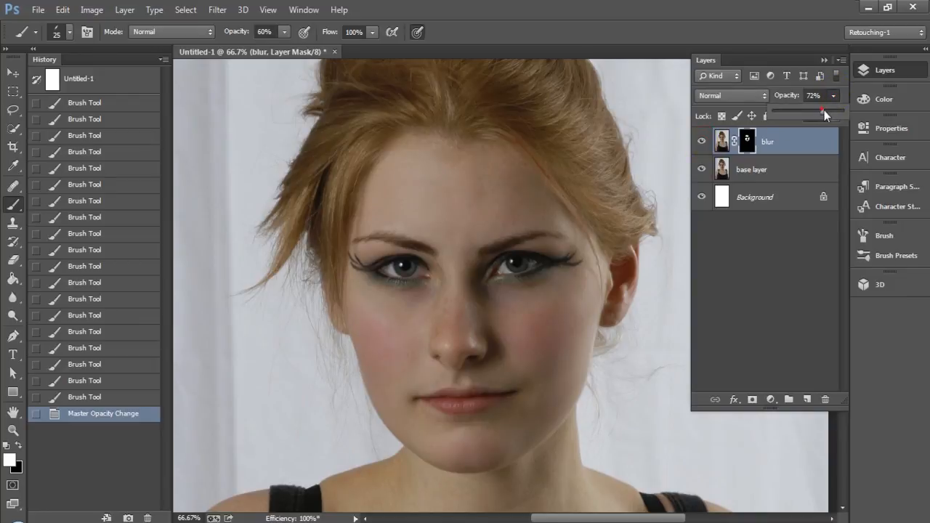